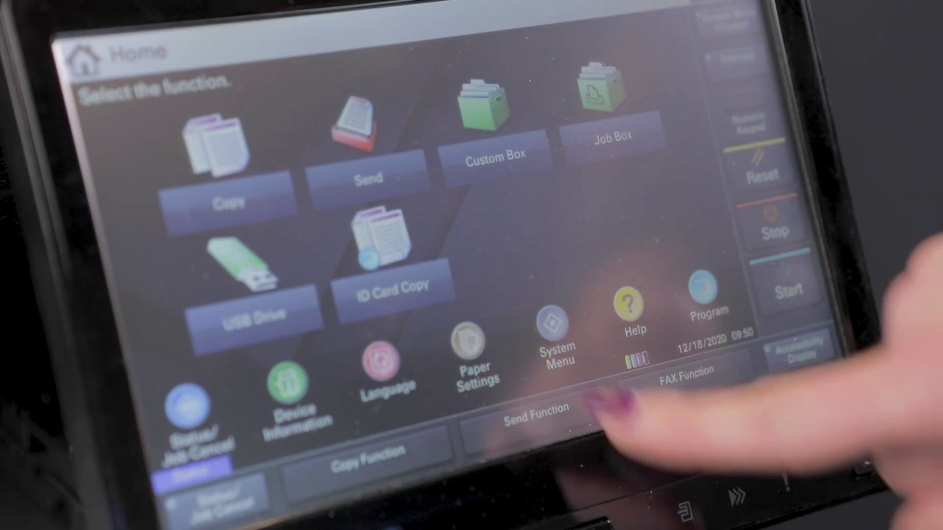
Open the System Menu from the TASKalfa Home screen.
click(550, 324)
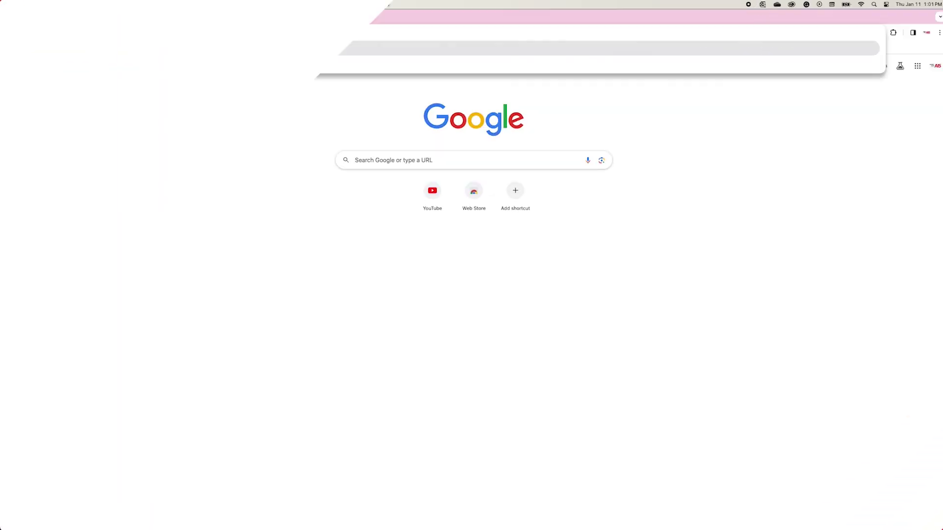
Load the Command Center RX page at 172.30.1.114, proceeding past the unsafe-certificate warning.
text(172.30.1.114)
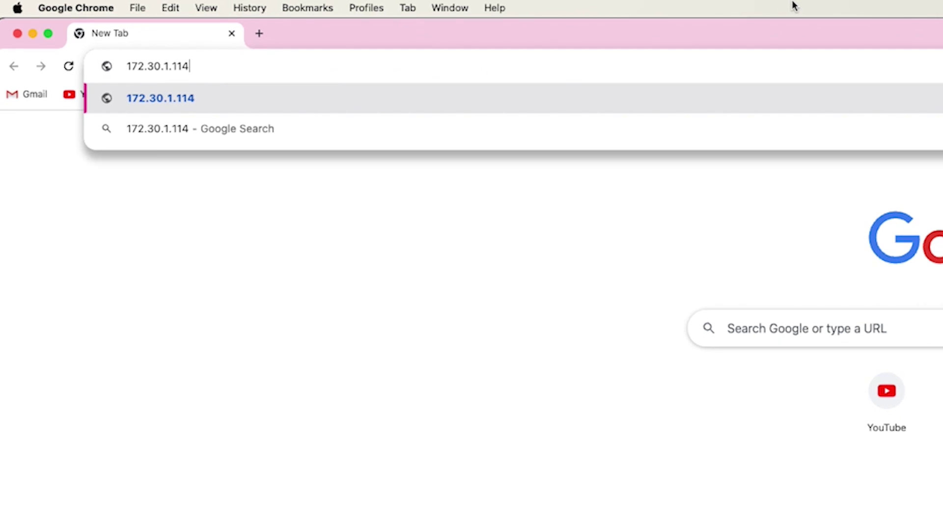
key(Return)
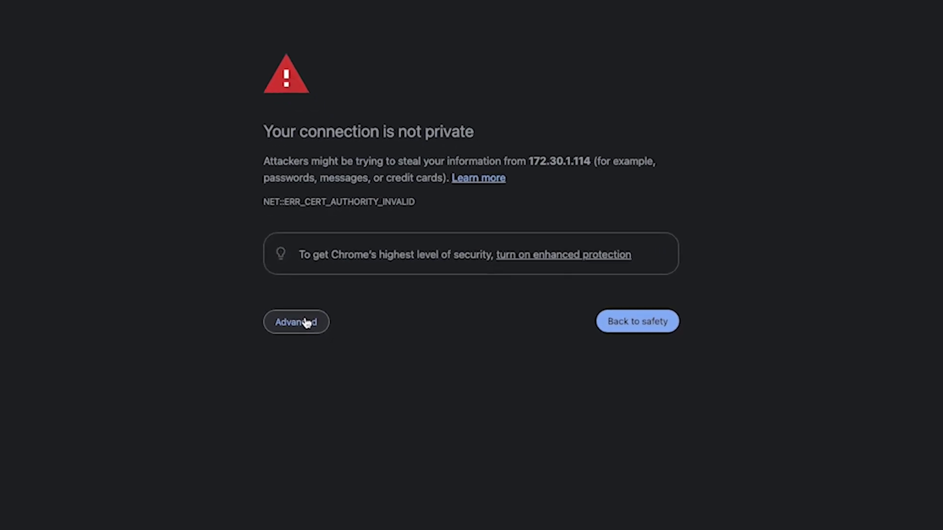
click(307, 322)
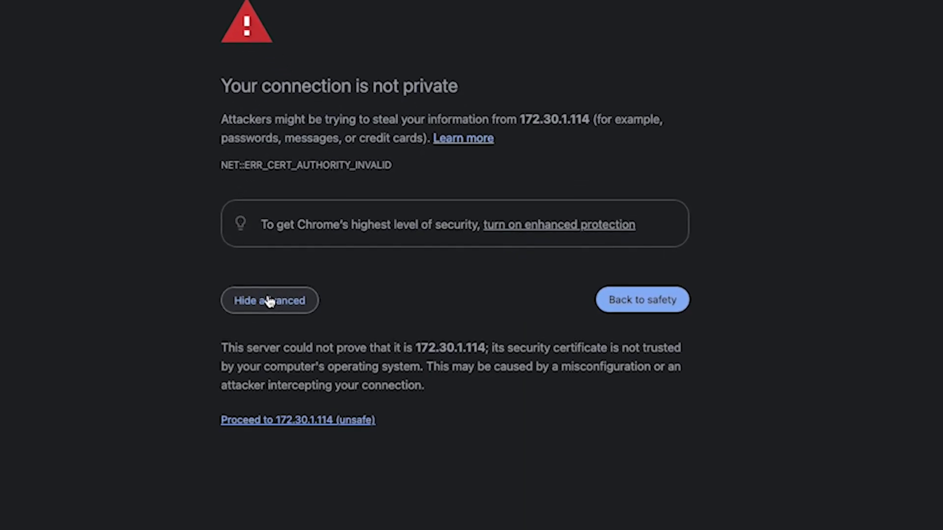
click(289, 423)
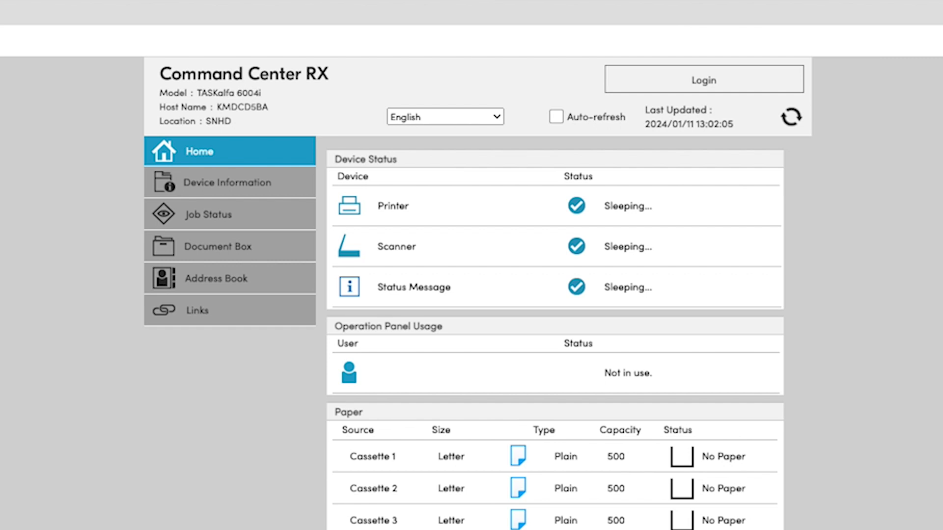
Sign in via Admin Login as user Admin with the administrator password, then expand Management Settings.
click(732, 80)
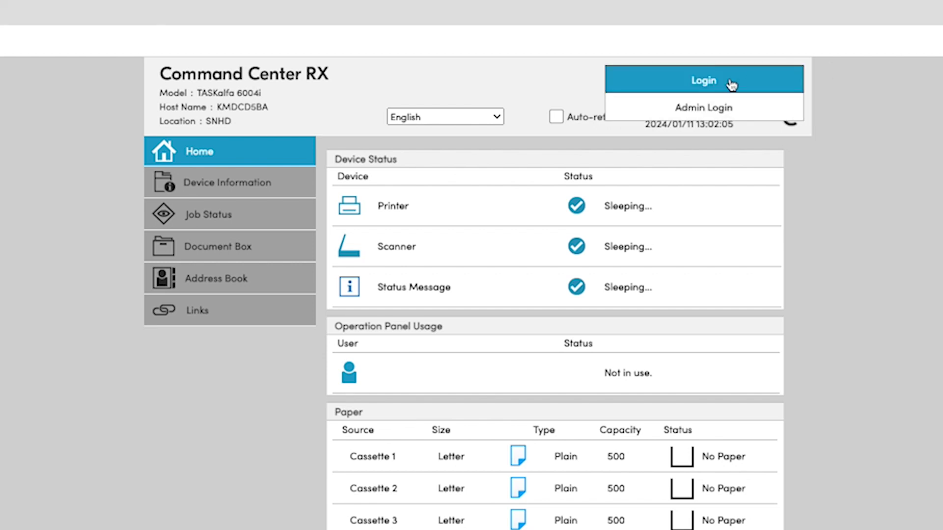
click(712, 108)
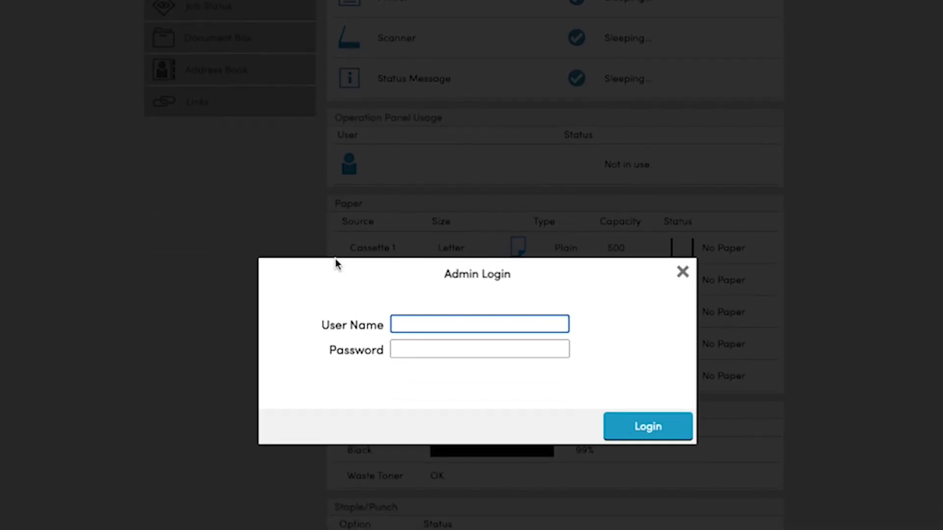
text(Admin)
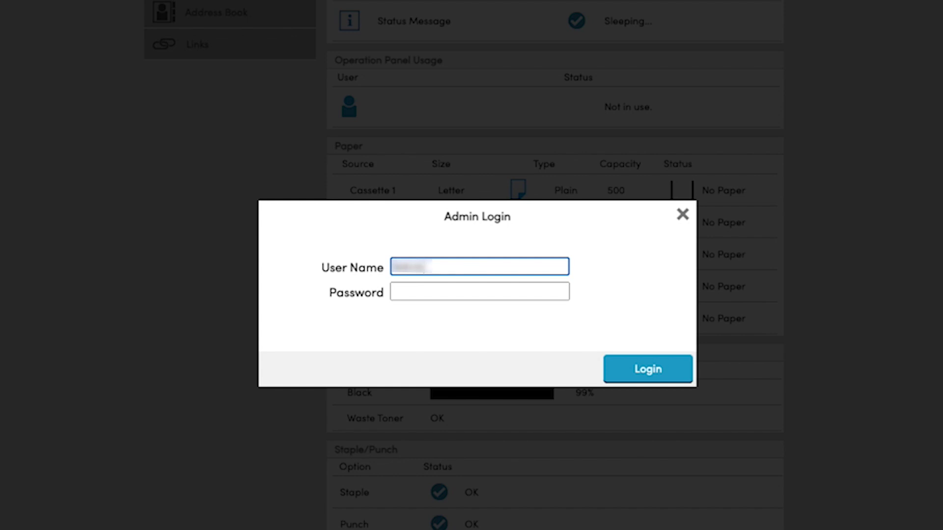
key(Tab)
text(•••••••••••)
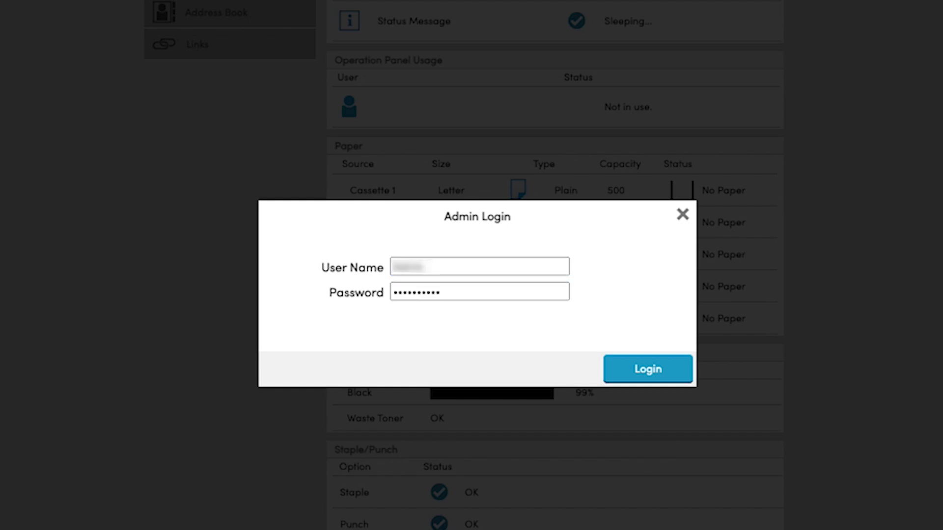
click(650, 372)
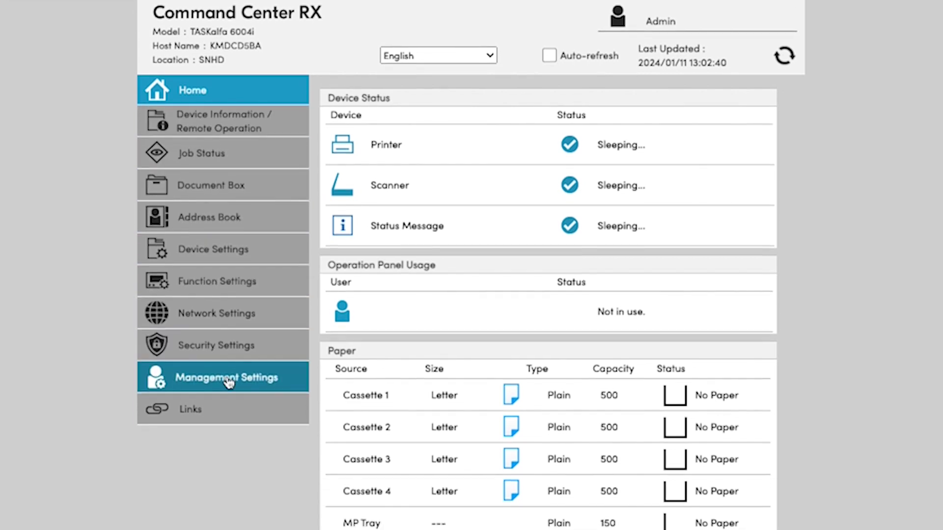
click(229, 383)
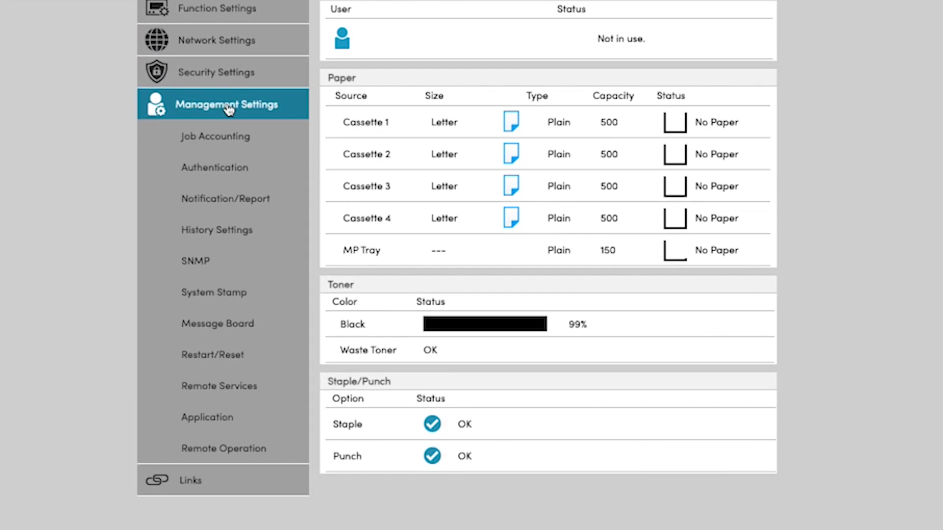
Switch Remote Services to On, submit it, and bring up its Server Settings page.
click(261, 397)
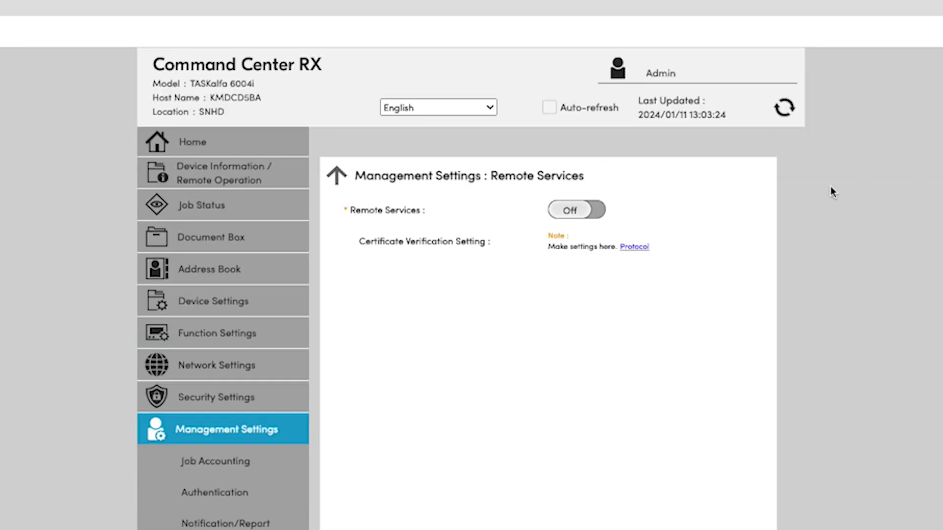
click(579, 212)
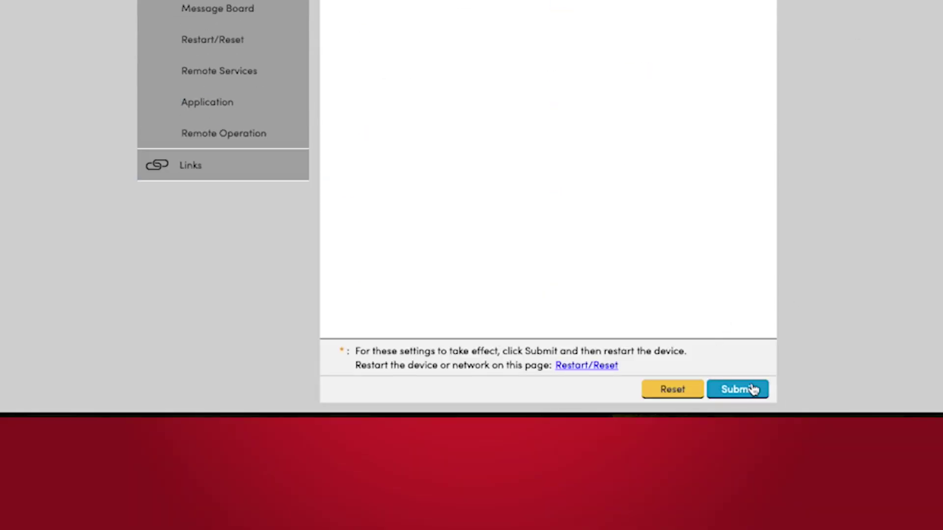
click(753, 389)
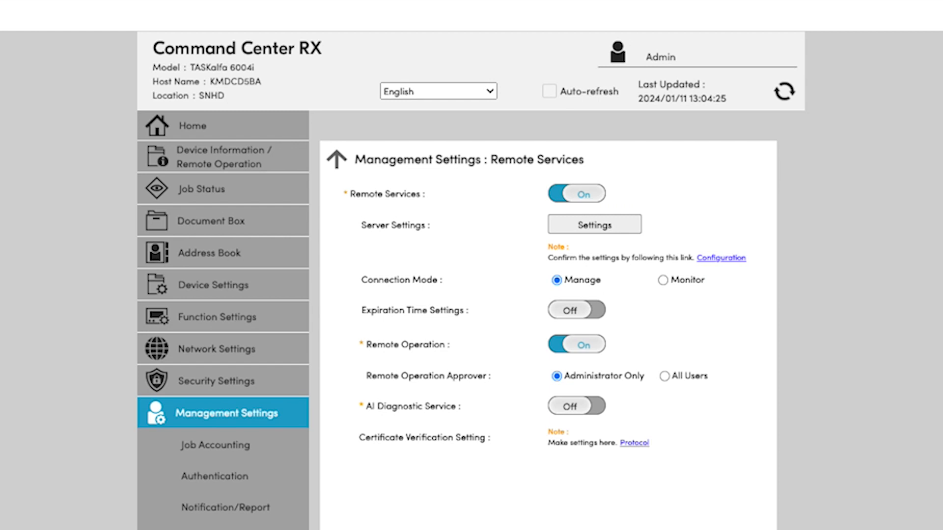
click(593, 224)
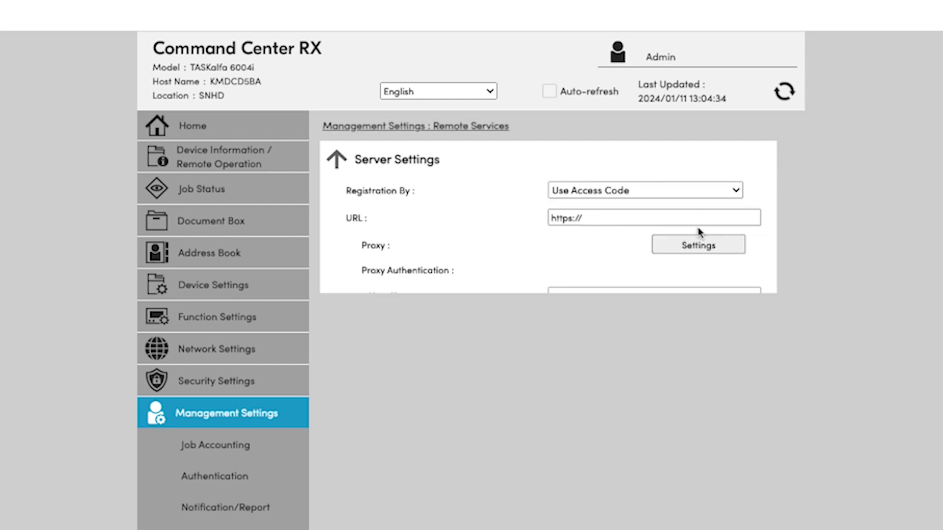
click(607, 216)
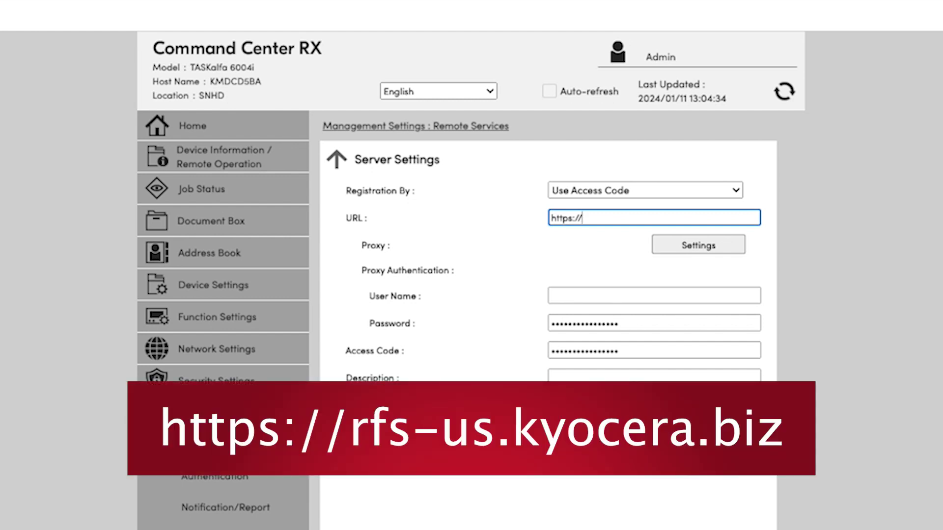
text(rfs-us.kyocera.biz)
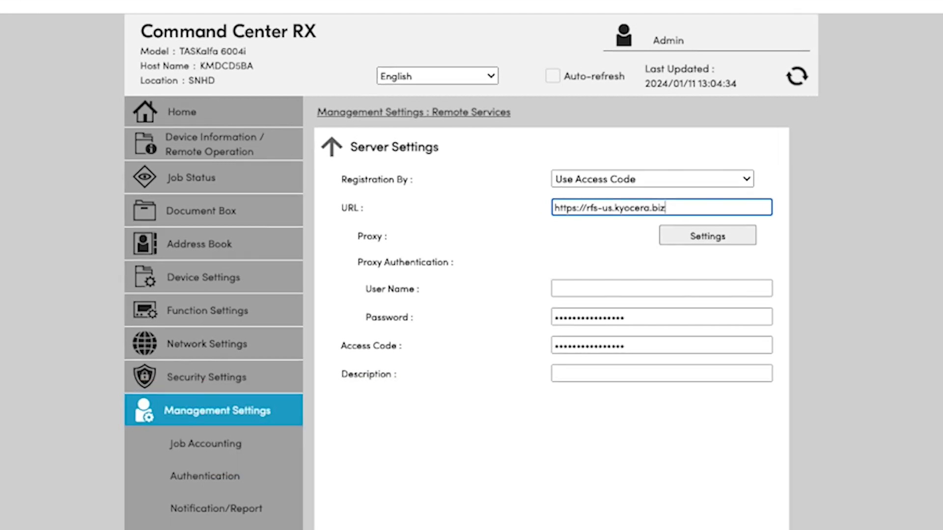
click(653, 350)
text(•)
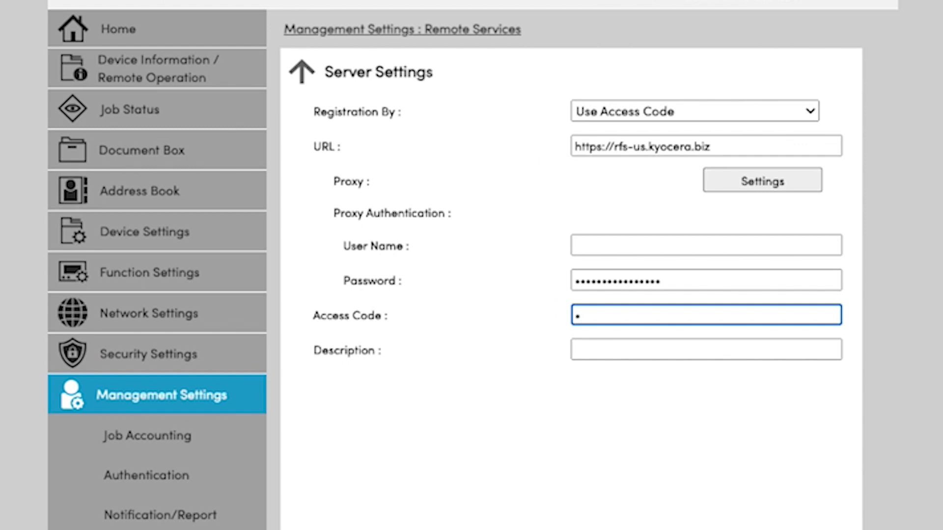
text(•••••••)
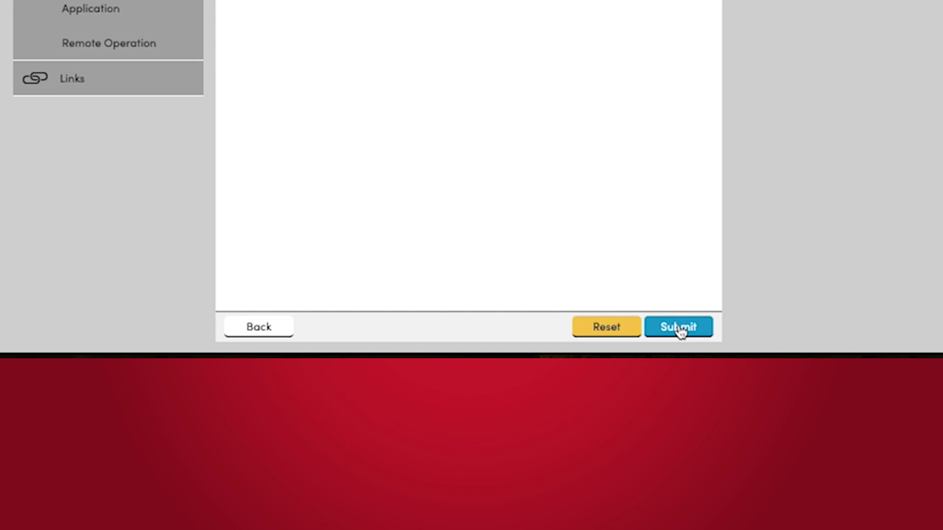
click(693, 413)
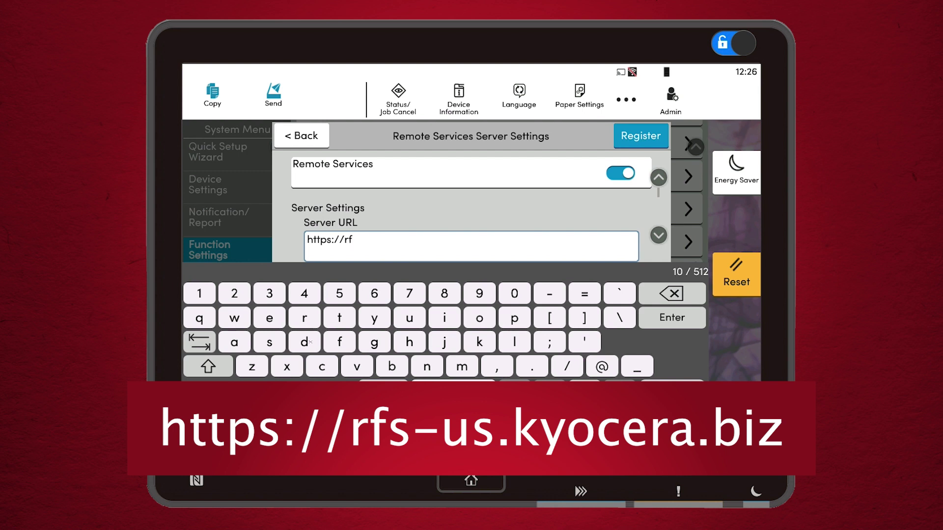
click(409, 318)
click(270, 342)
click(480, 343)
click(374, 319)
click(480, 319)
click(322, 367)
click(270, 318)
click(305, 319)
click(234, 343)
click(532, 367)
click(391, 367)
click(444, 318)
click(252, 366)
click(672, 318)
click(658, 373)
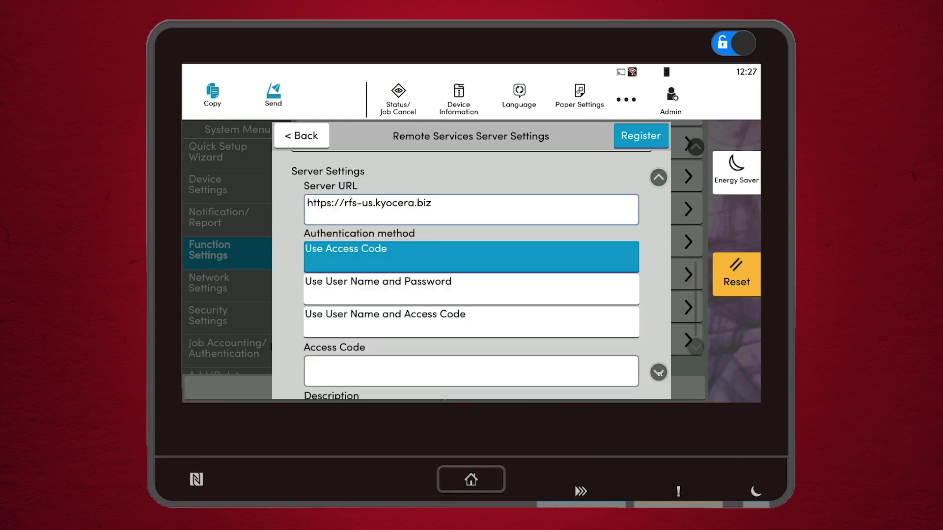
click(659, 373)
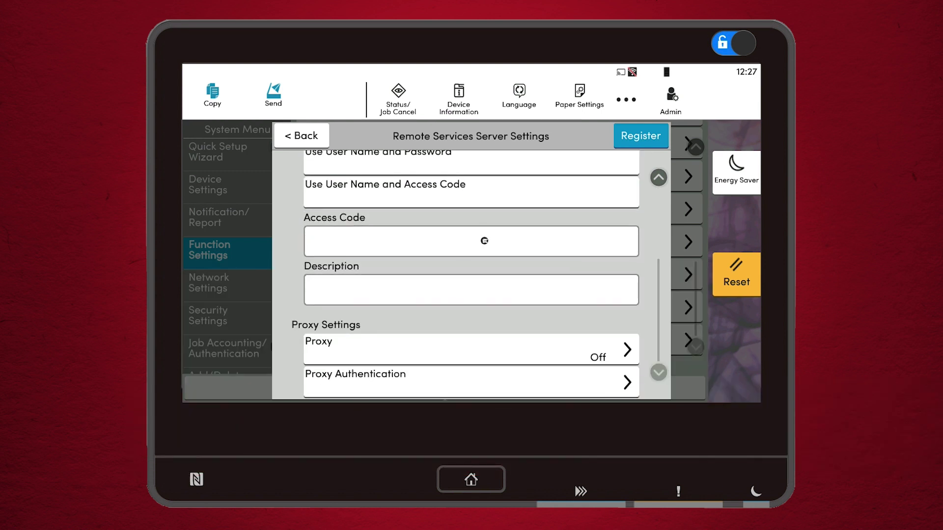
Enter the eight-character access code, including a capital letter, and confirm it.
click(485, 241)
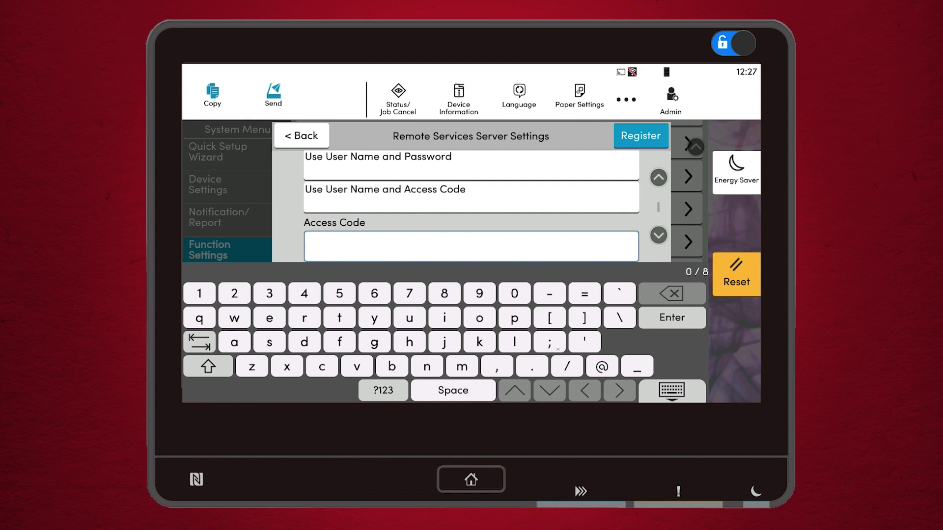
text(******)
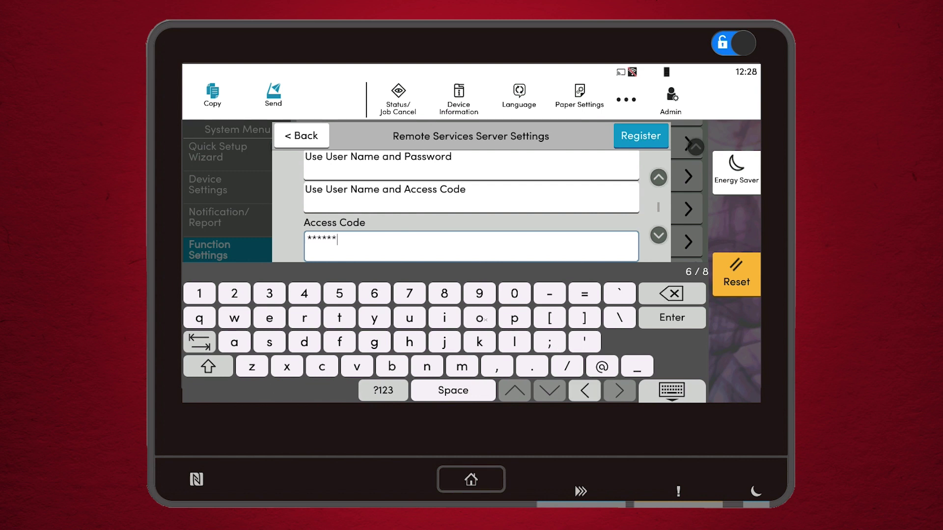
click(486, 322)
click(210, 375)
click(309, 344)
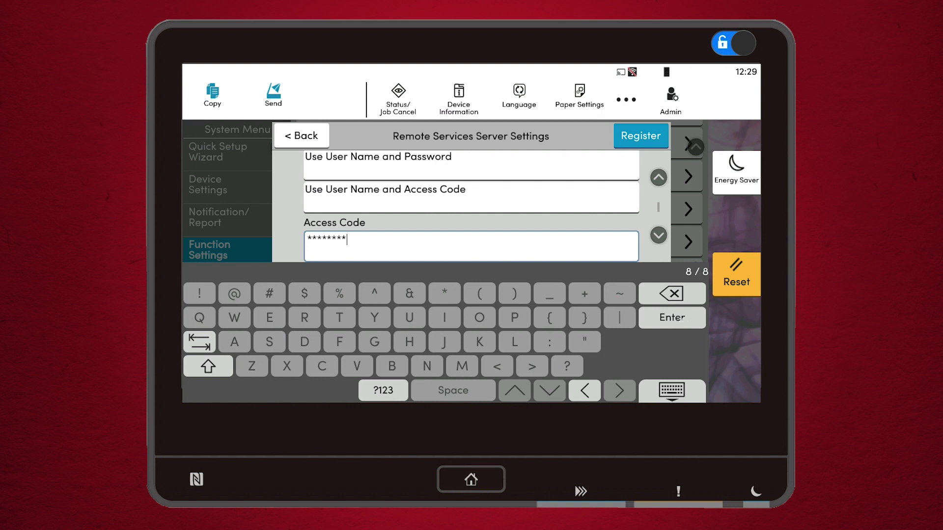
click(672, 317)
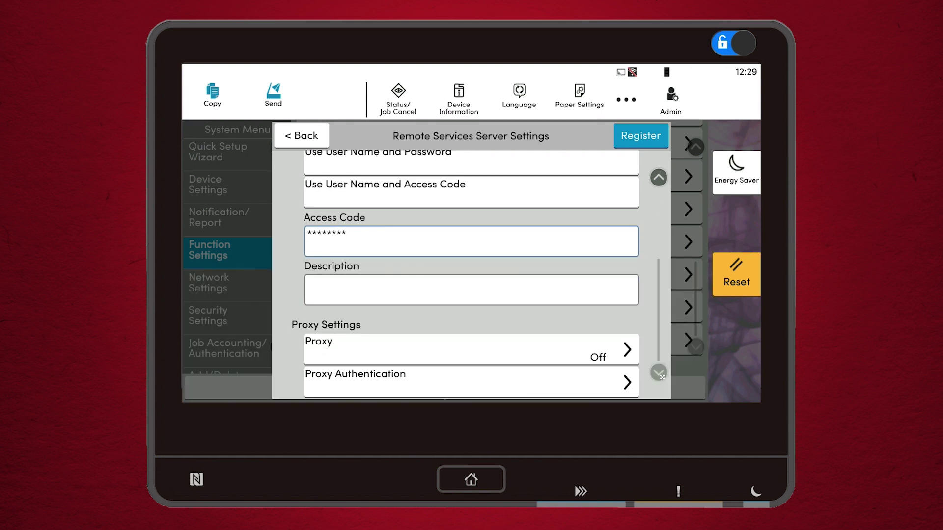
Register with the Remote Services server and acknowledge the SAG Device group confirmation.
click(641, 136)
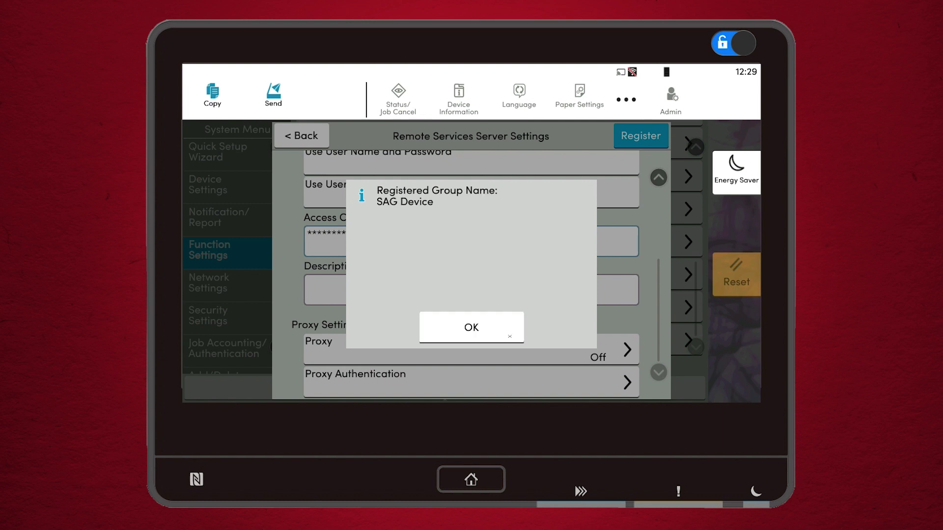
click(478, 334)
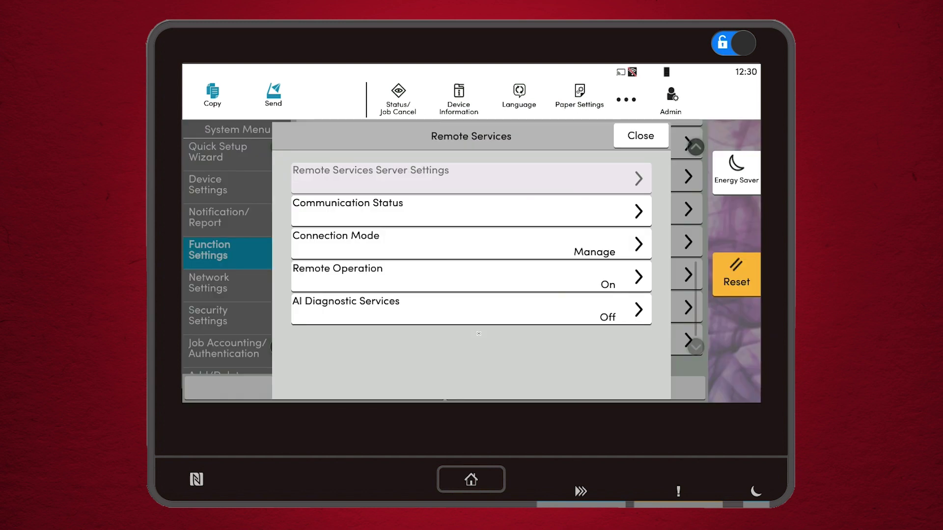